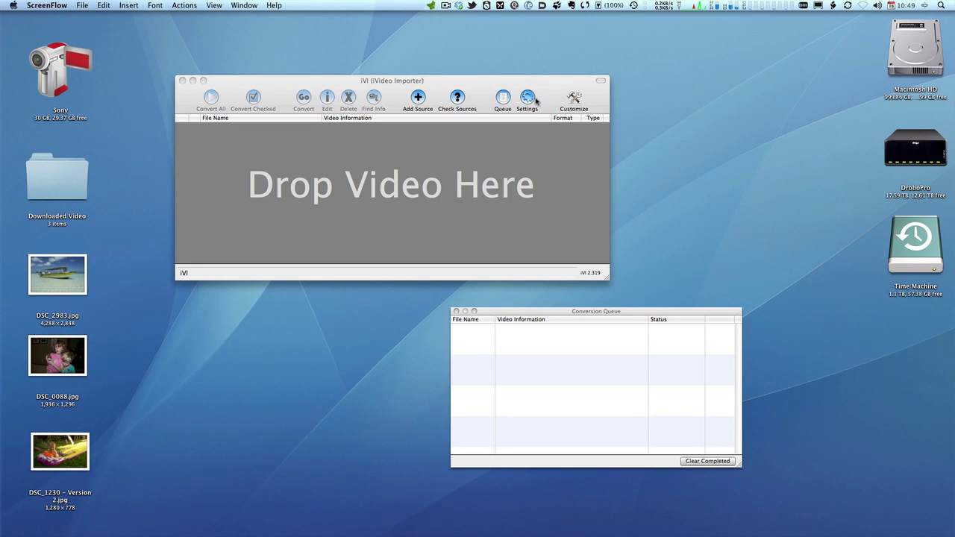
Open the Sony camcorder volume and move its window below the video importer
{"action": "left_click_drag", "start_coordinate": [522, 82], "coordinate": [524, 82]}
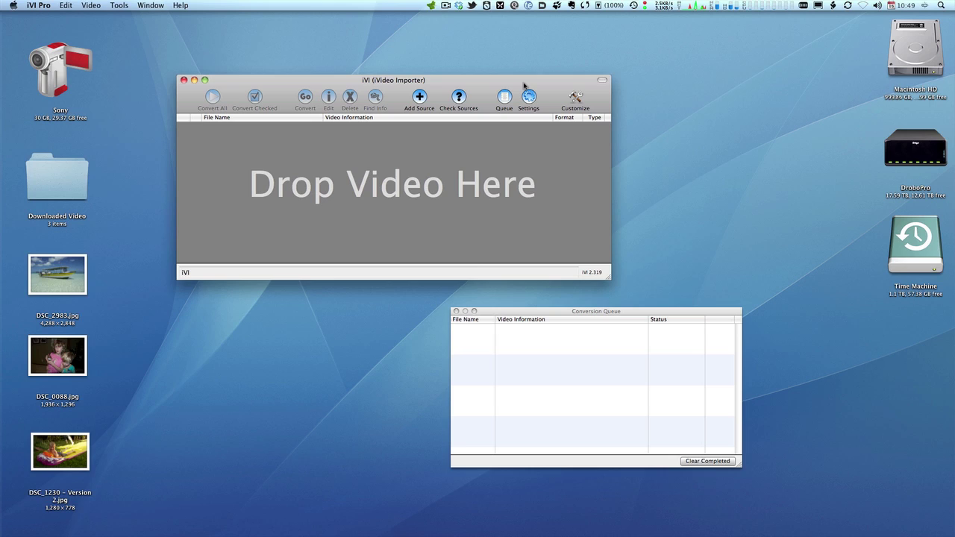
{"action": "left_click", "coordinate": [58, 84]}
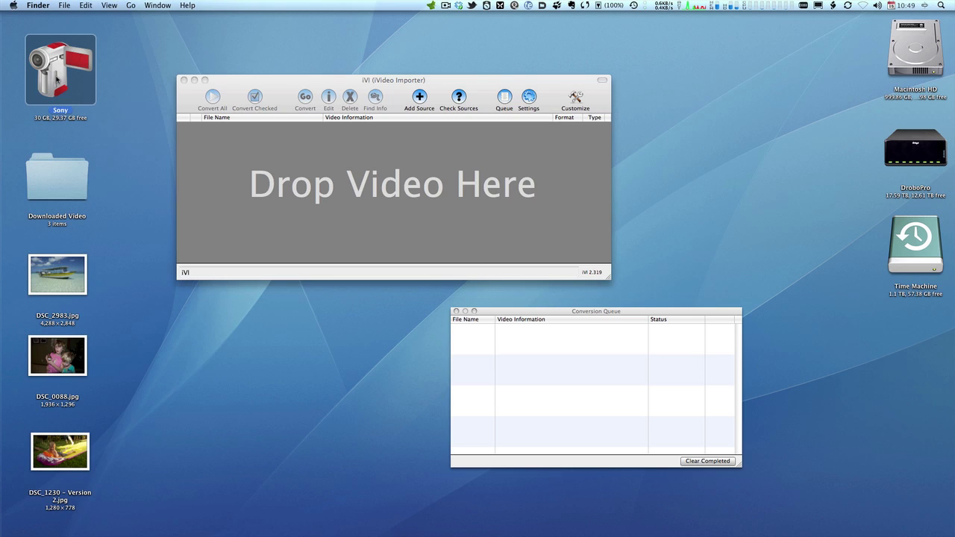
{"action": "double_click", "coordinate": [57, 84]}
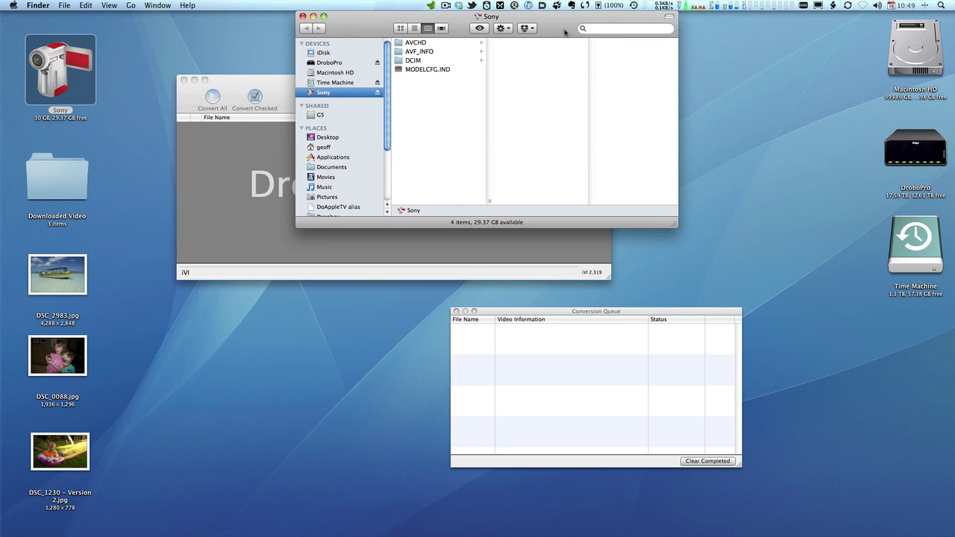
{"action": "left_click_drag", "start_coordinate": [565, 30], "coordinate": [535, 224]}
Browse the camcorder's AVCHD, BDMV and STREAM folders to locate the clips, then close the window
{"action": "left_click", "coordinate": [386, 238]}
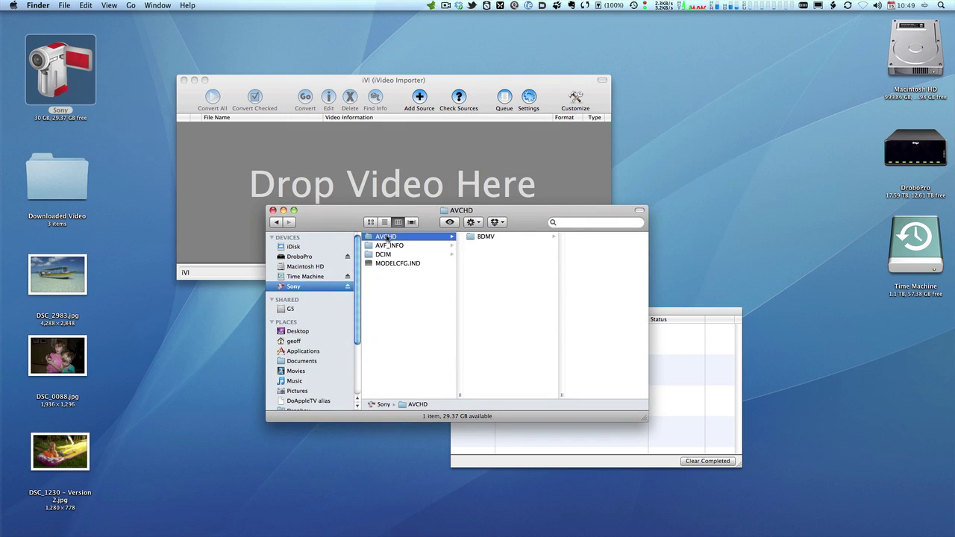
{"action": "left_click", "coordinate": [381, 247]}
{"action": "left_click", "coordinate": [380, 255]}
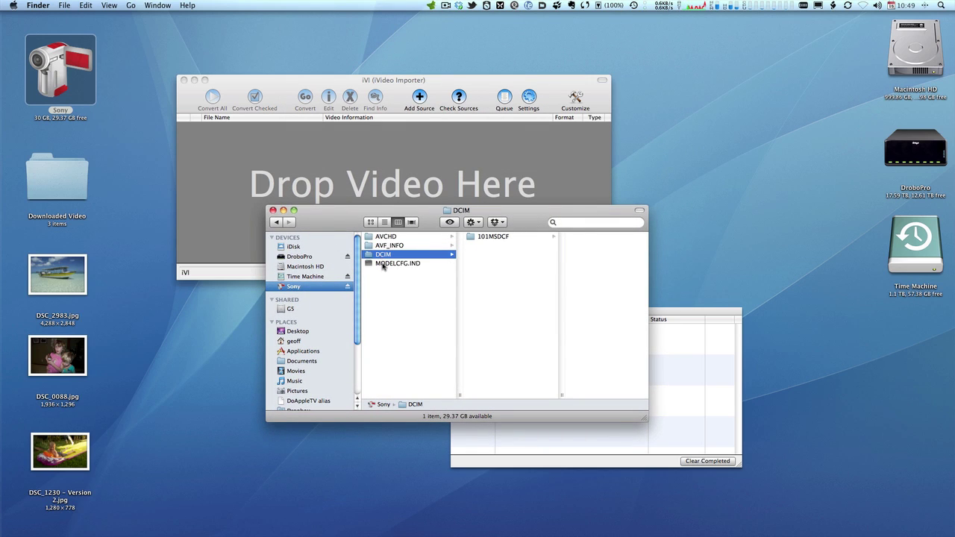
{"action": "left_click", "coordinate": [387, 238]}
{"action": "left_click", "coordinate": [485, 237]}
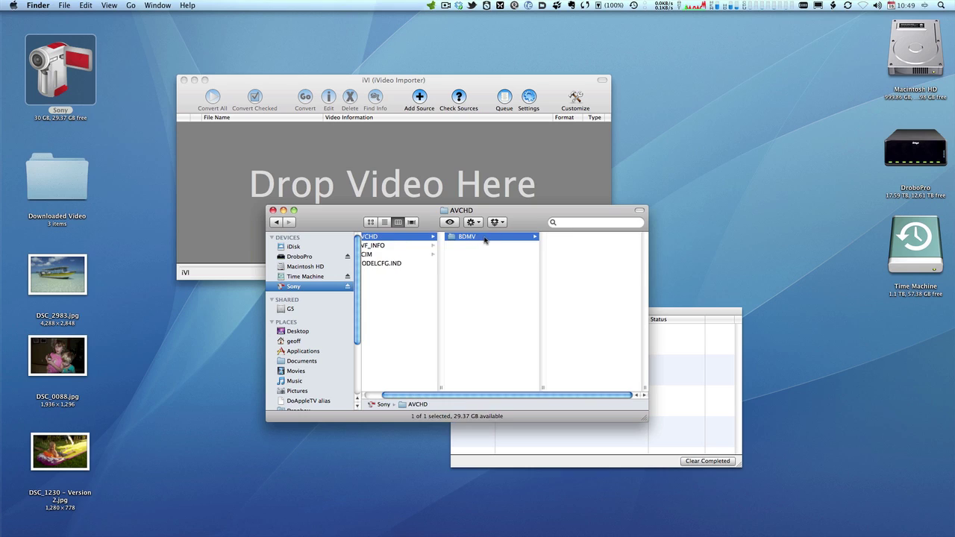
{"action": "left_click", "coordinate": [571, 273]}
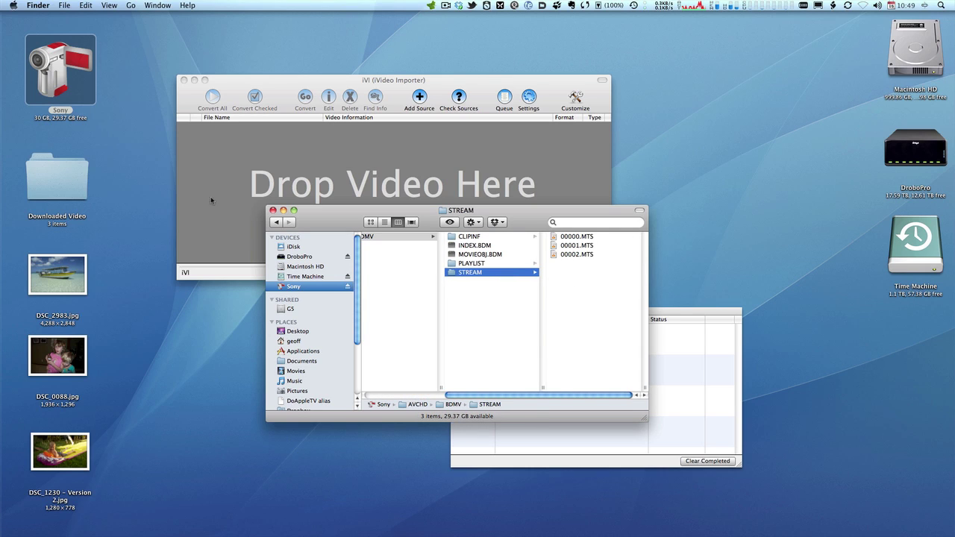
{"action": "left_click", "coordinate": [273, 210]}
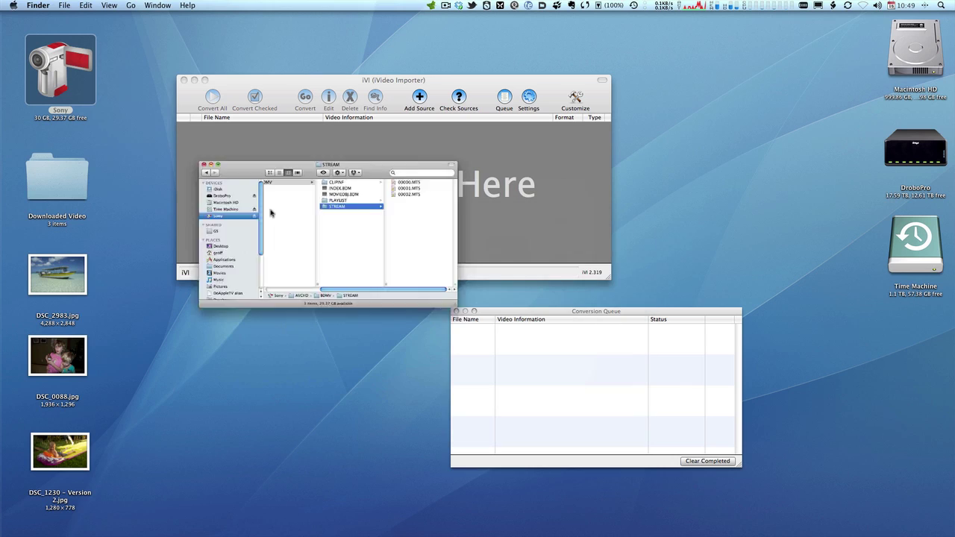
{"action": "left_click", "coordinate": [284, 80]}
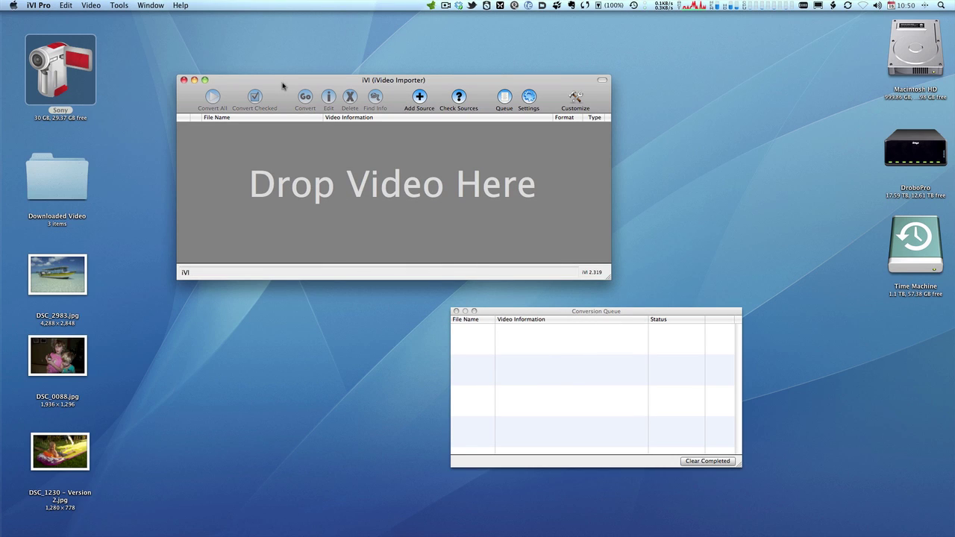
Run Tools > Scan Directory For Video Files on the Sony volume
{"action": "left_click", "coordinate": [119, 6]}
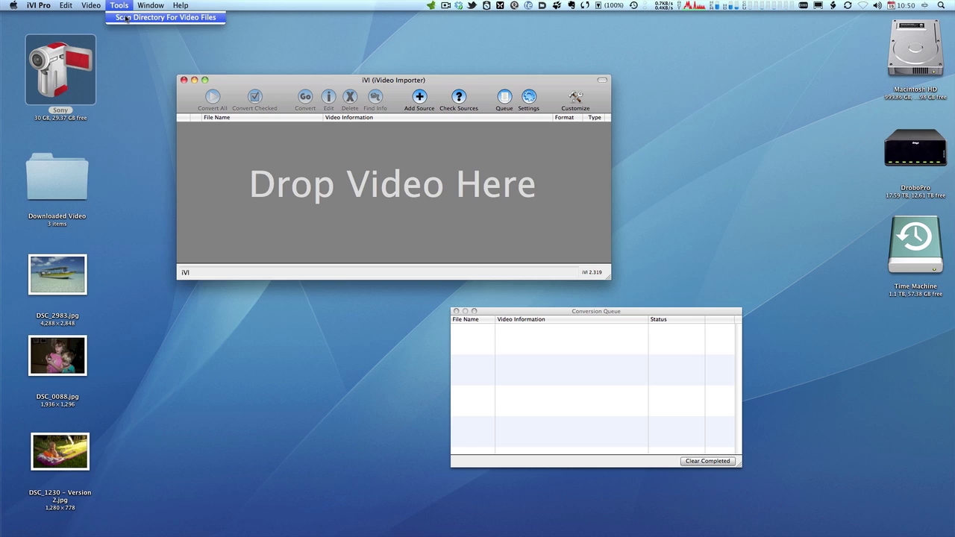
{"action": "left_click", "coordinate": [127, 17]}
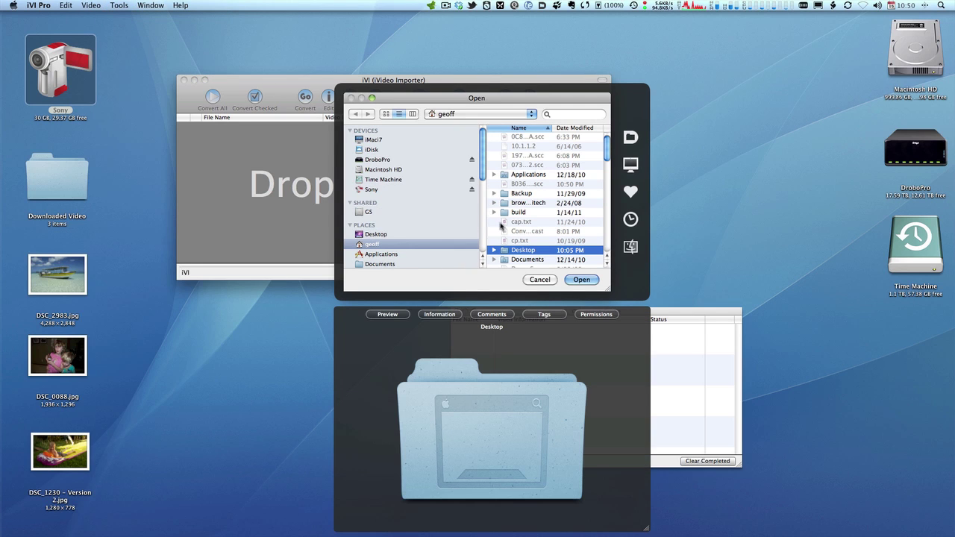
{"action": "left_click", "coordinate": [372, 190]}
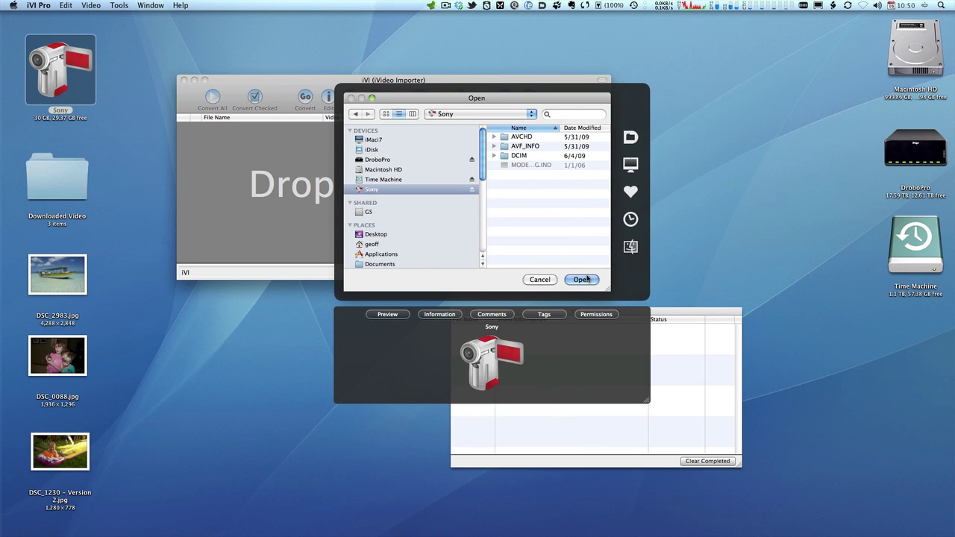
{"action": "left_click", "coordinate": [583, 280]}
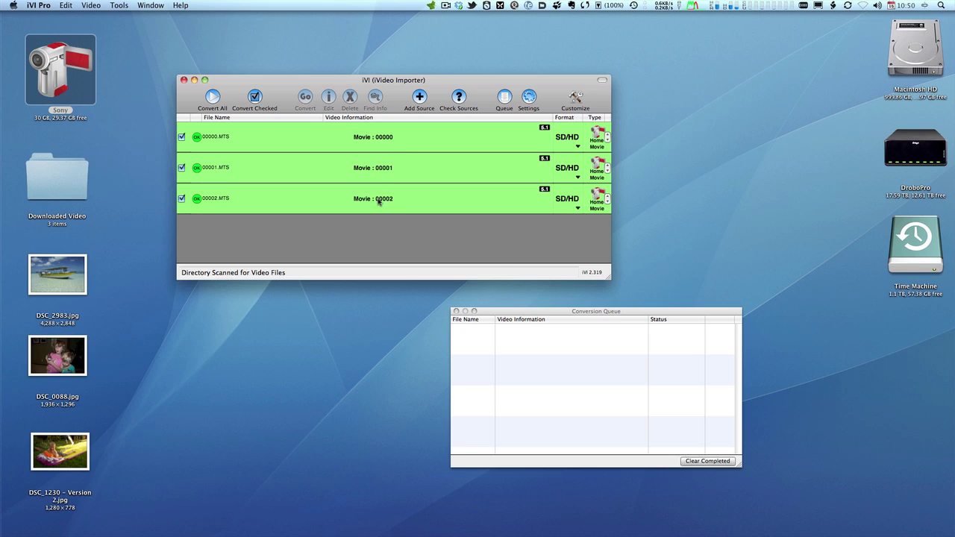
Open clip 00000.MTS's details and rename it 'Our tip to the beach'
{"action": "left_click", "coordinate": [400, 139]}
{"action": "double_click", "coordinate": [398, 137]}
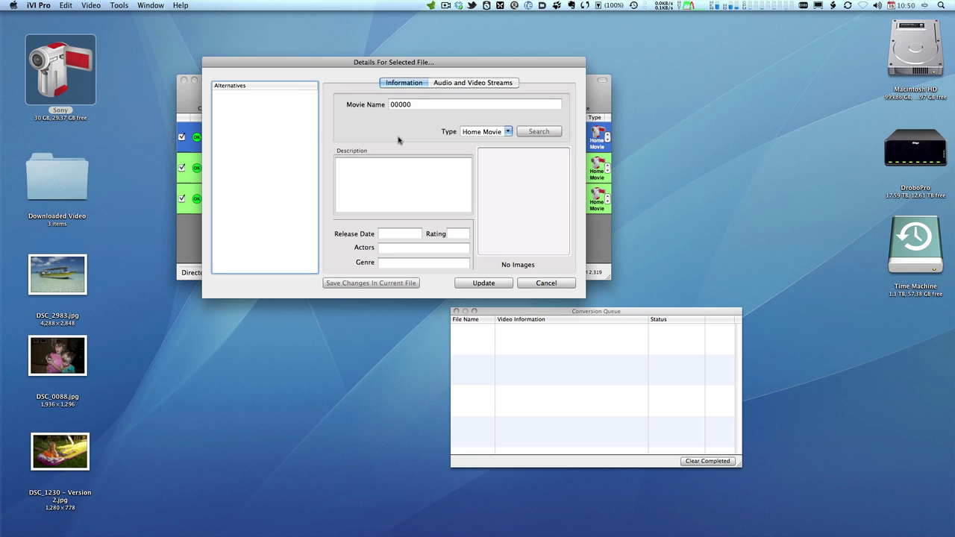
{"action": "left_click_drag", "start_coordinate": [417, 59], "coordinate": [410, 215]}
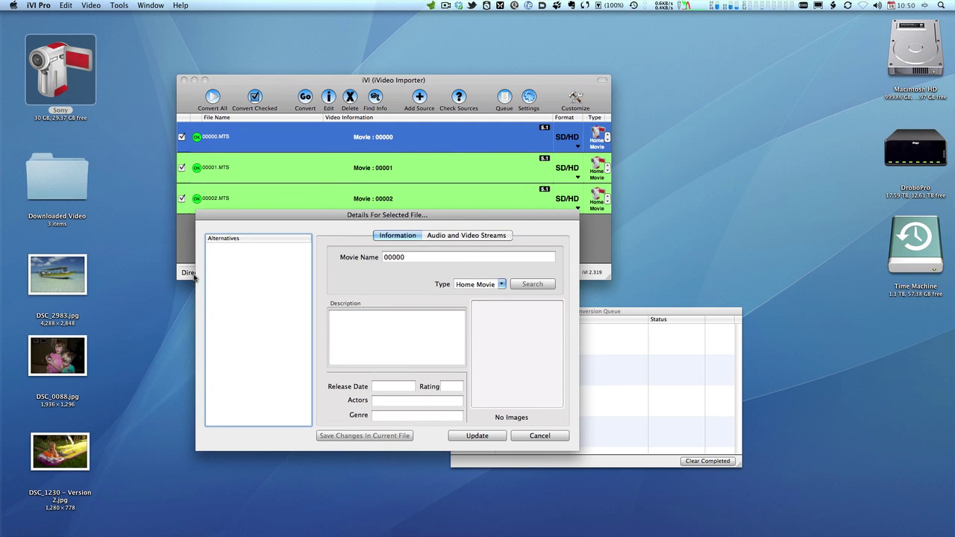
{"action": "double_click", "coordinate": [413, 258]}
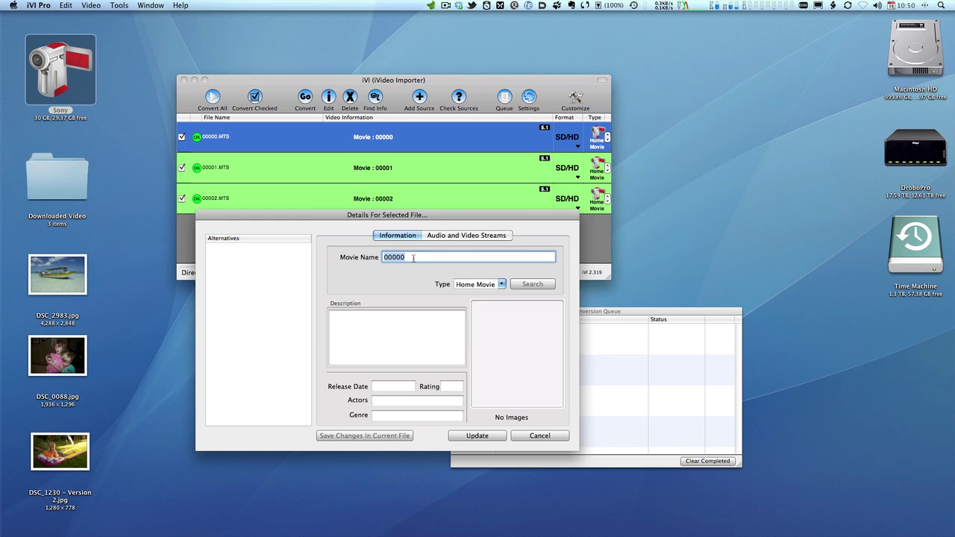
{"action": "type", "text": "Our tip to the beach"}
{"action": "key", "text": "Tab"}
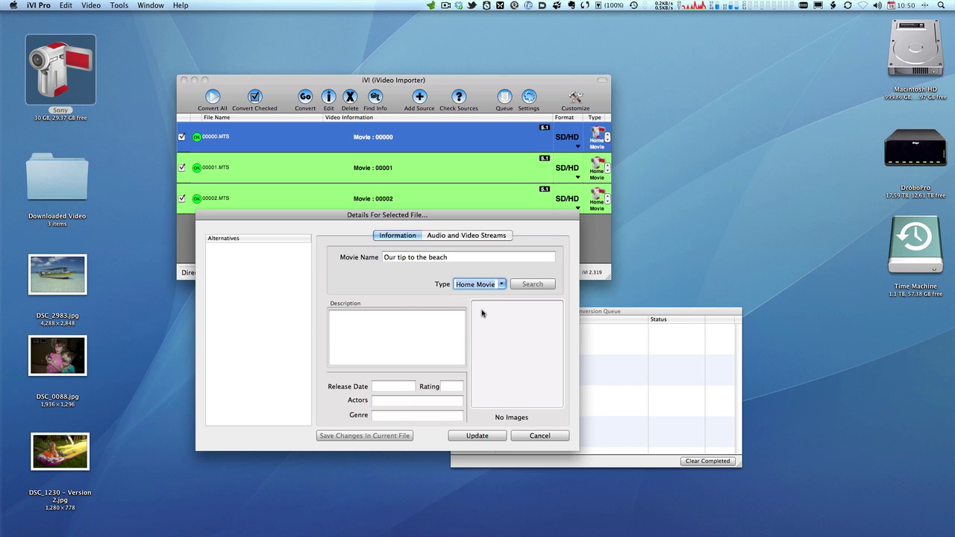
Describe the first clip as 'Trip to the sea!', set DSC_2983.jpg as thumbnail, and update
{"action": "left_click", "coordinate": [396, 317]}
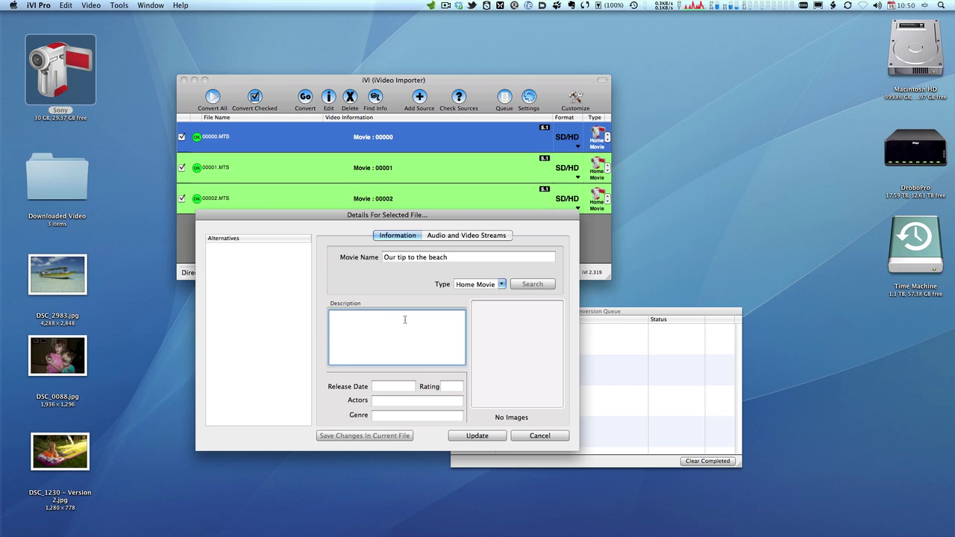
{"action": "type", "text": "Trip to th"}
{"action": "type", "text": "e sea!"}
{"action": "left_click", "coordinate": [52, 270]}
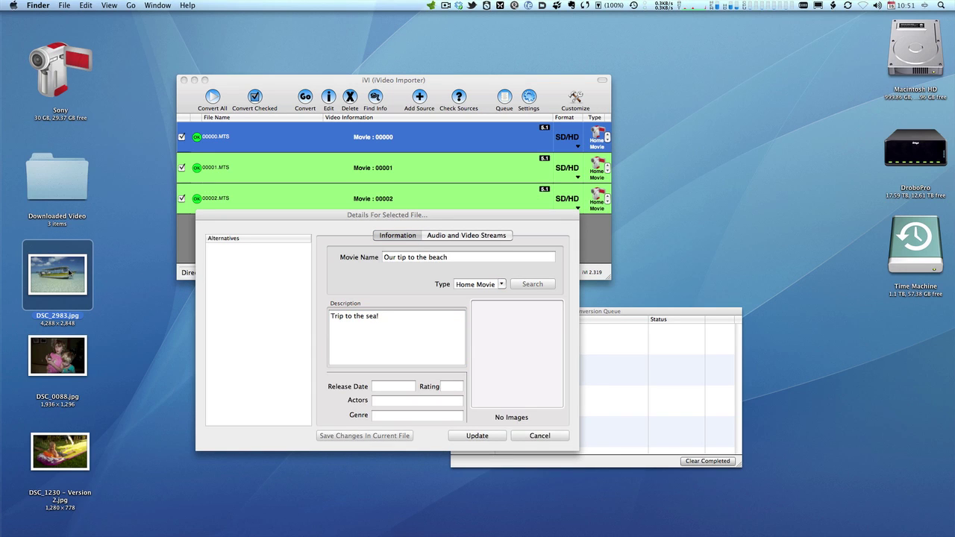
{"action": "mouse_move", "coordinate": [56, 273]}
{"action": "left_mouse_down"}
{"action": "mouse_move", "coordinate": [448, 321]}
{"action": "mouse_move", "coordinate": [526, 347]}
{"action": "mouse_move", "coordinate": [520, 359]}
{"action": "left_mouse_up"}
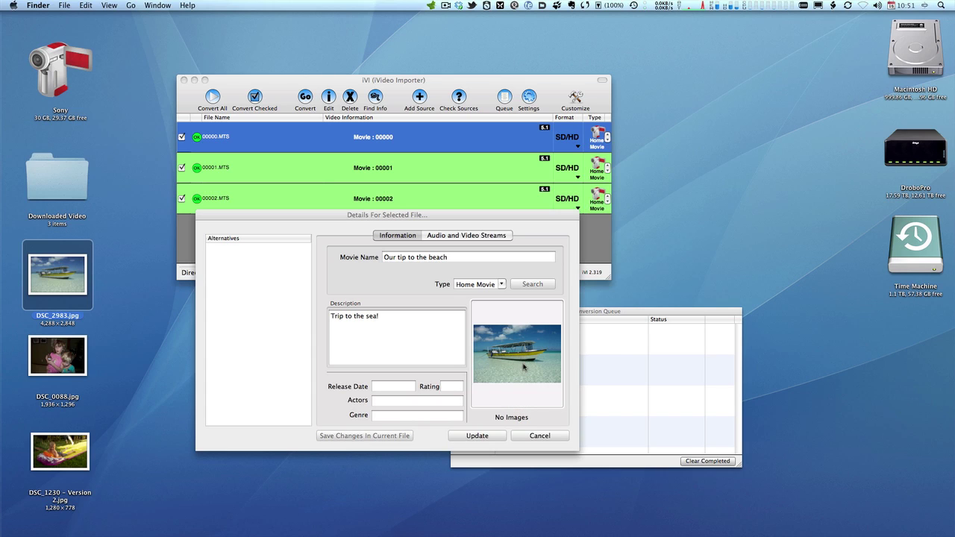
{"action": "left_click", "coordinate": [477, 436]}
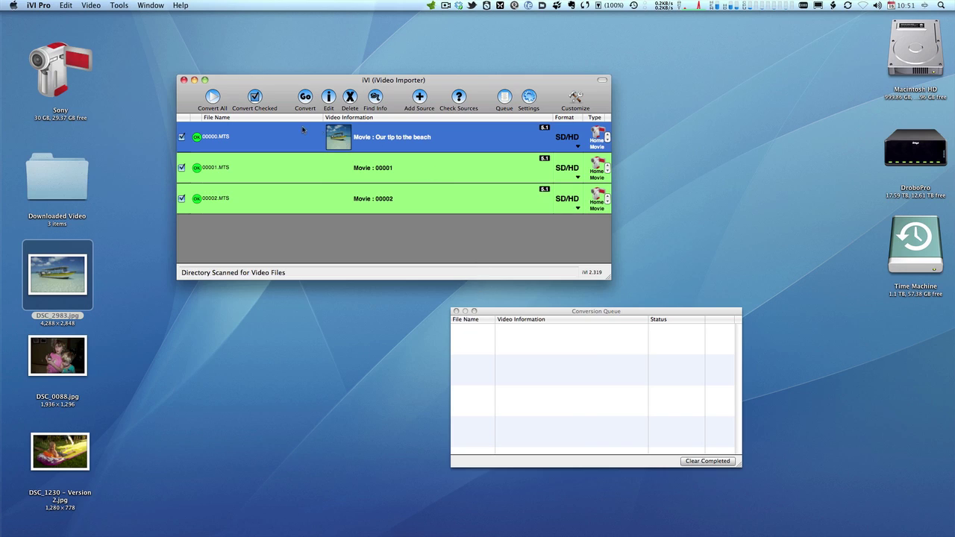
Open clip 00001's details and rename it 'Kids Birthday Party'
{"action": "left_click", "coordinate": [405, 168]}
{"action": "double_click", "coordinate": [405, 168]}
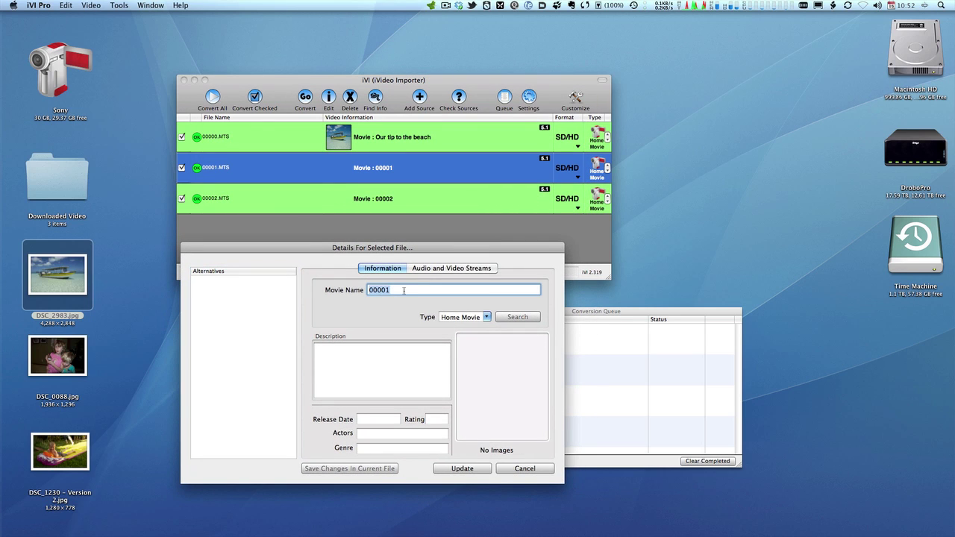
{"action": "type", "text": "Kids Birthday pa"}
{"action": "key", "text": "BackSpace"}
{"action": "type", "text": "Part"}
{"action": "key", "text": "Tab"}
{"action": "key", "text": "Tab"}
Give the second clip the description 'Bee's sixth' and DSC_0088.jpg as thumbnail
{"action": "type", "text": "Bee"}
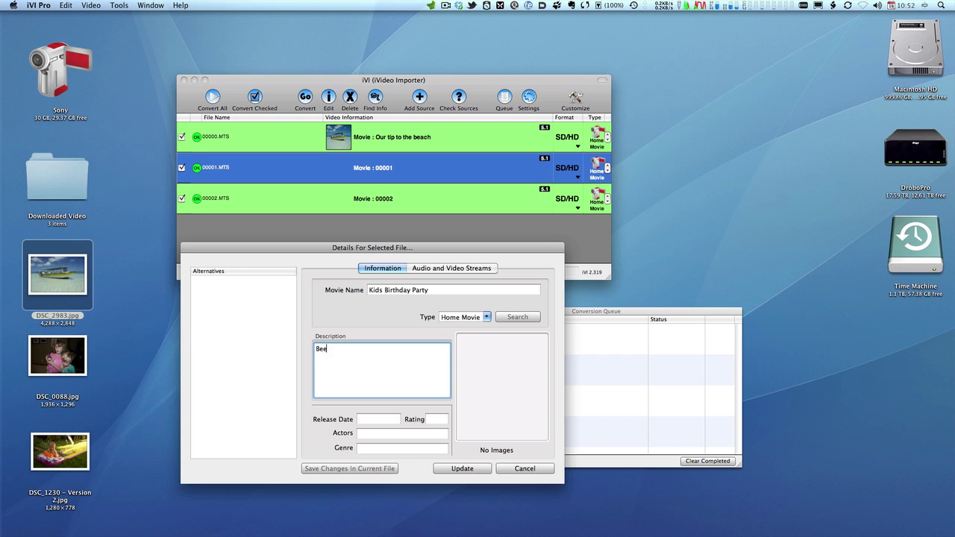
{"action": "type", "text": "'s sixth"}
{"action": "left_click", "coordinate": [39, 359]}
{"action": "left_click_drag", "start_coordinate": [39, 359], "coordinate": [504, 377]}
Save the second clip, then open clip 00002 and rename it 'Water Slide'
{"action": "left_click", "coordinate": [462, 469]}
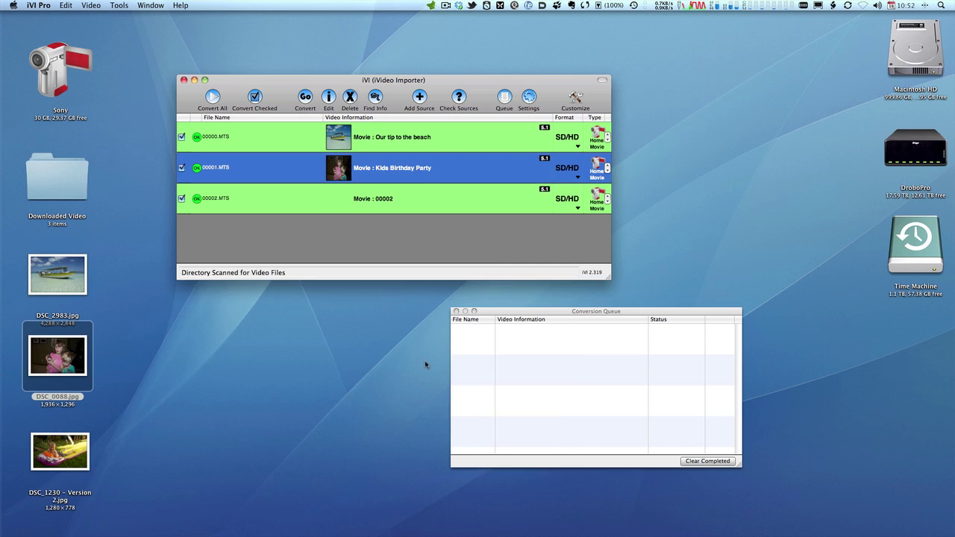
{"action": "double_click", "coordinate": [343, 198]}
{"action": "left_click_drag", "start_coordinate": [376, 66], "coordinate": [360, 262]}
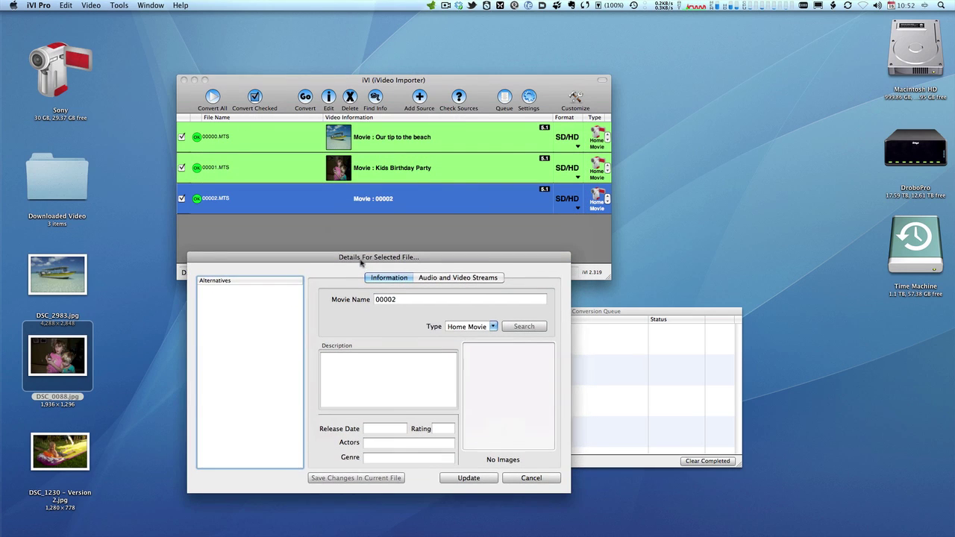
{"action": "double_click", "coordinate": [386, 301]}
{"action": "type", "text": "Water Slide"}
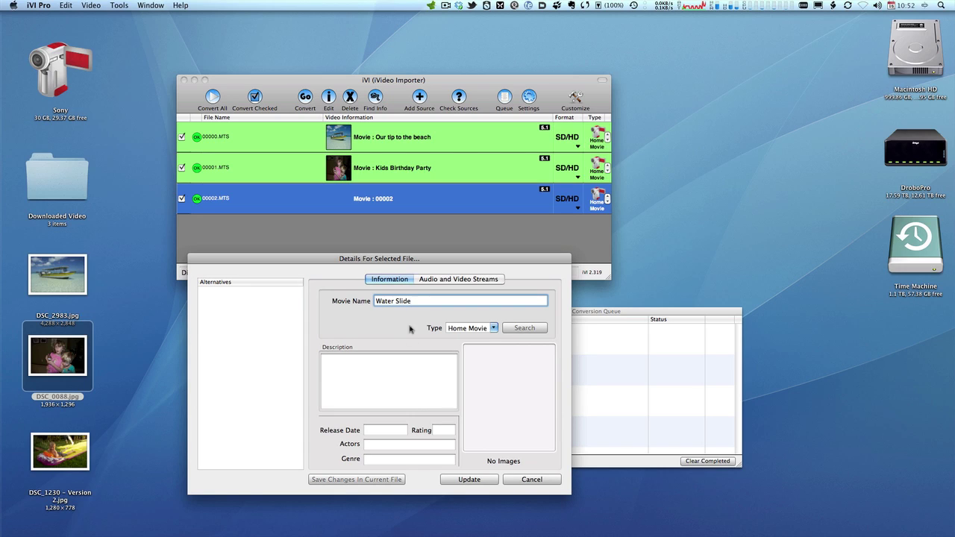
Describe the third clip as 'Fun in the summer', set DSC_1230 as thumbnail, and update
{"action": "left_click", "coordinate": [398, 368]}
{"action": "type", "text": "Fun"}
{"action": "type", "text": "on "}
{"action": "type", "text": "in the summer"}
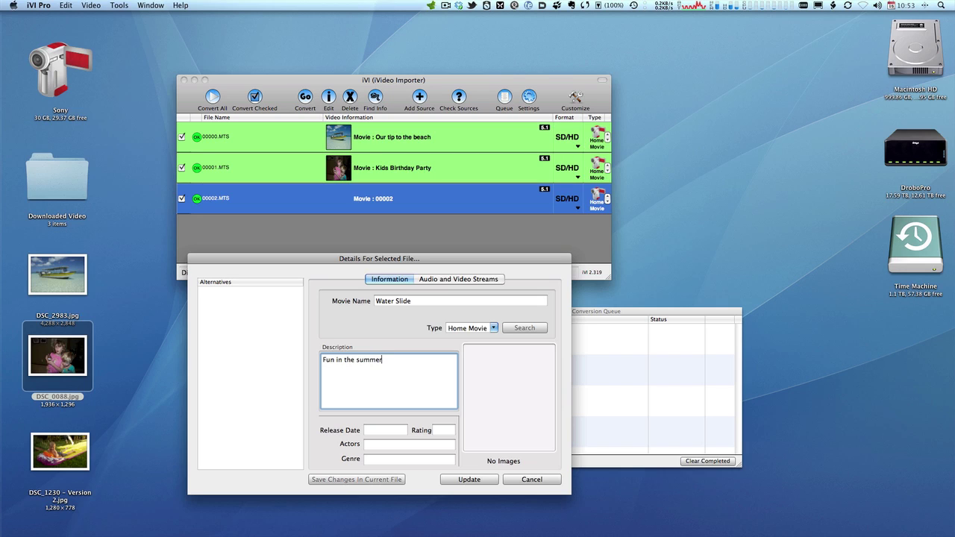
{"action": "left_click_drag", "start_coordinate": [69, 456], "coordinate": [515, 451]}
{"action": "left_click", "coordinate": [493, 477]}
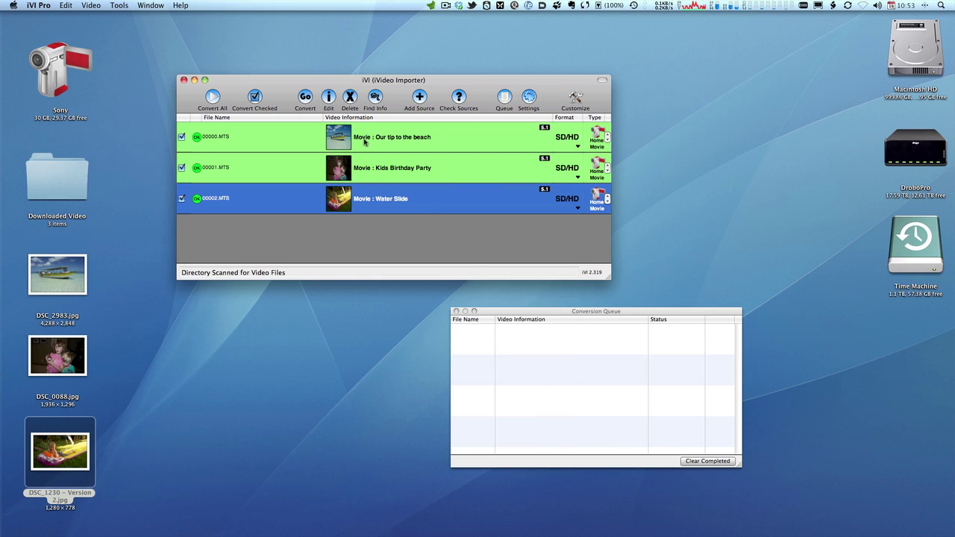
Queue all three clips with Convert All and reposition the Conversion Queue window
{"action": "left_click", "coordinate": [213, 97]}
{"action": "left_click_drag", "start_coordinate": [571, 313], "coordinate": [577, 309]}
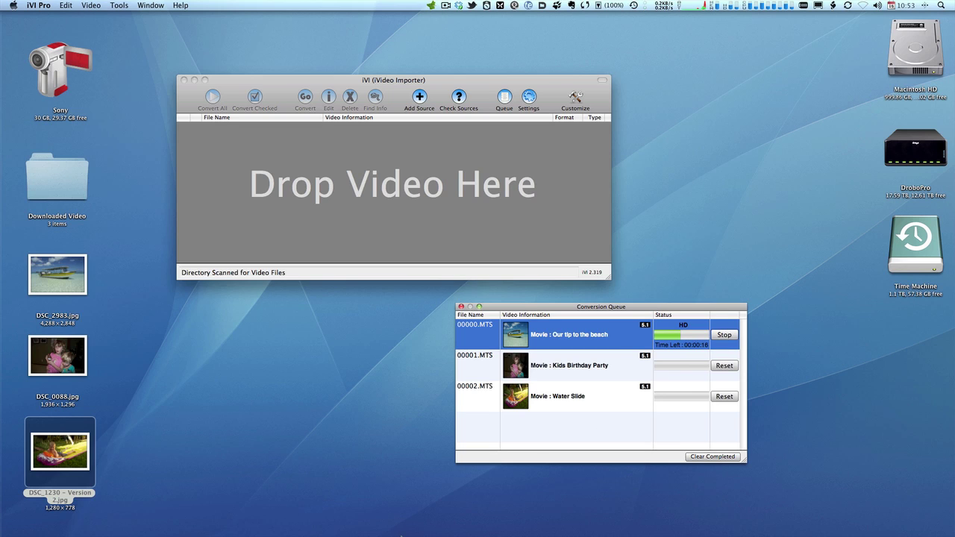
Launch iTunes from the Dock, shrink it, and place it at the upper right beside the queue
{"action": "mouse_move", "coordinate": [384, 532]}
{"action": "left_click", "coordinate": [349, 525]}
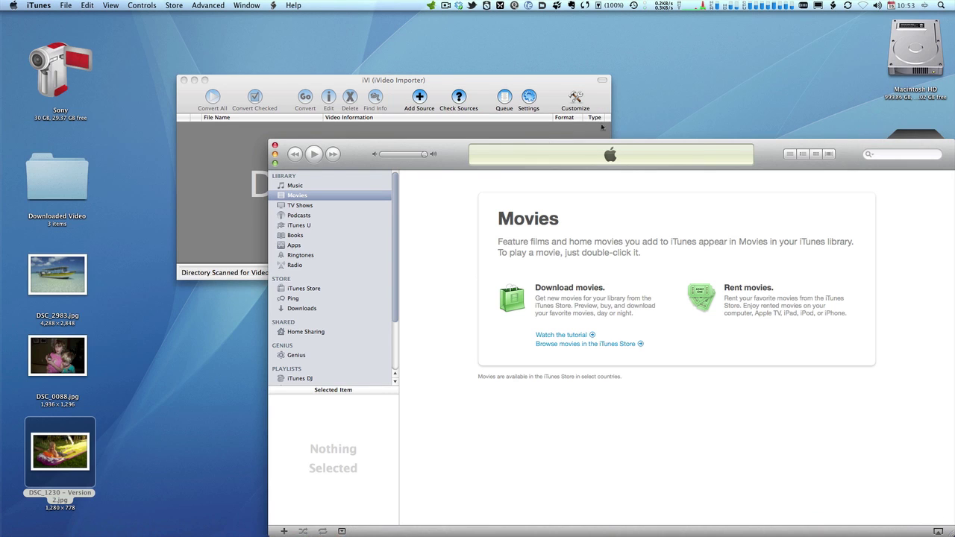
{"action": "left_click_drag", "start_coordinate": [663, 147], "coordinate": [603, 66]}
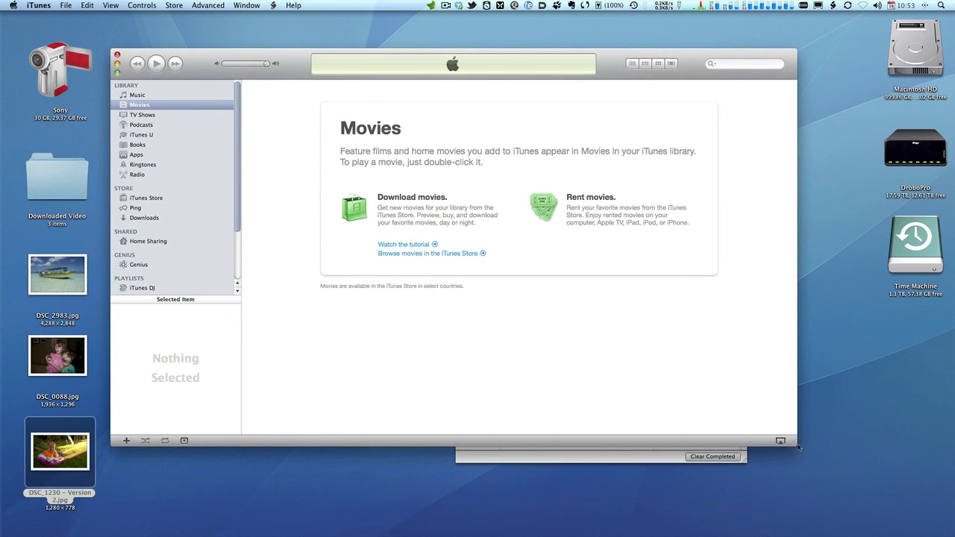
{"action": "left_click_drag", "start_coordinate": [793, 442], "coordinate": [540, 297]}
{"action": "left_click_drag", "start_coordinate": [386, 44], "coordinate": [677, 35]}
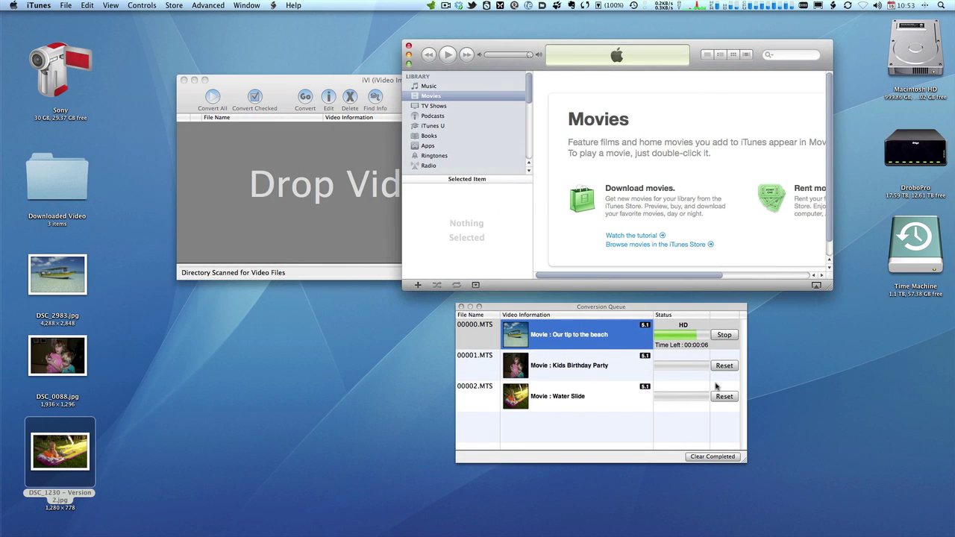